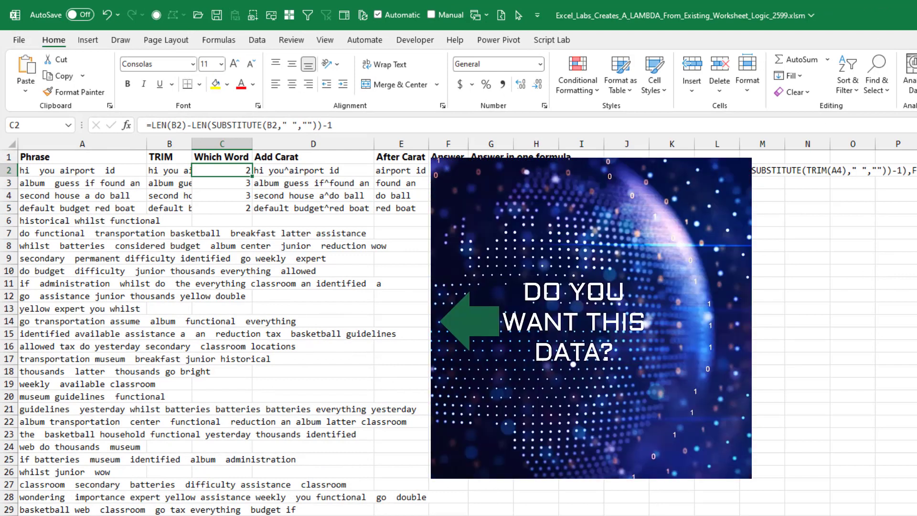
# Step: Review the helper formulas in B2 through F2, from TRIM to Answer
pyautogui.click(169, 170)
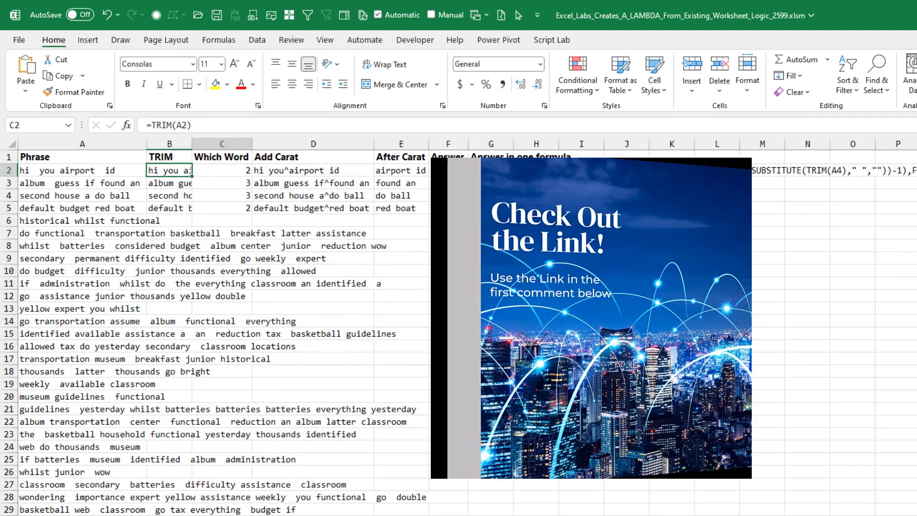
pyautogui.click(222, 170)
pyautogui.click(313, 170)
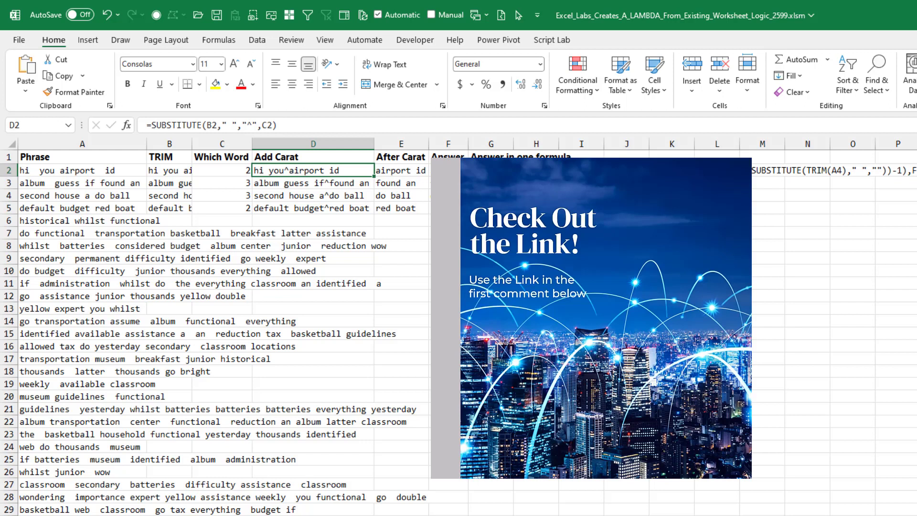
pyautogui.click(170, 170)
pyautogui.click(223, 170)
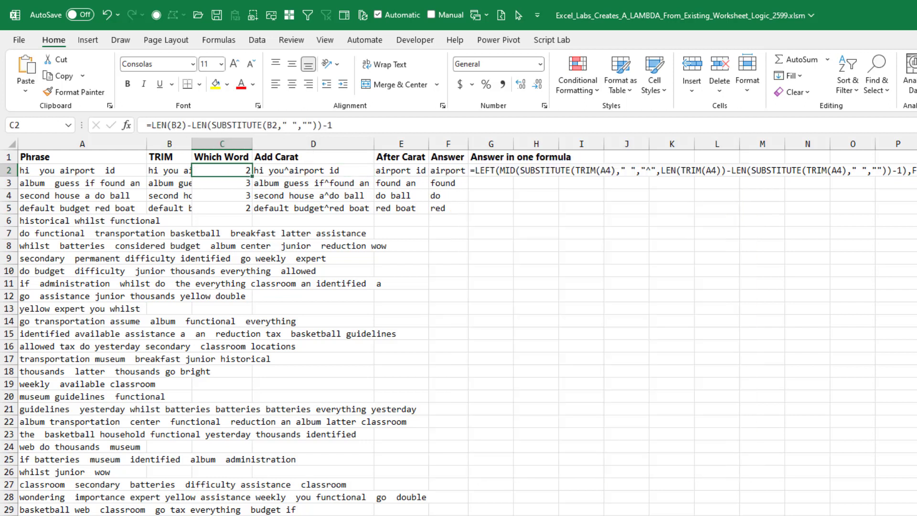
pyautogui.click(313, 170)
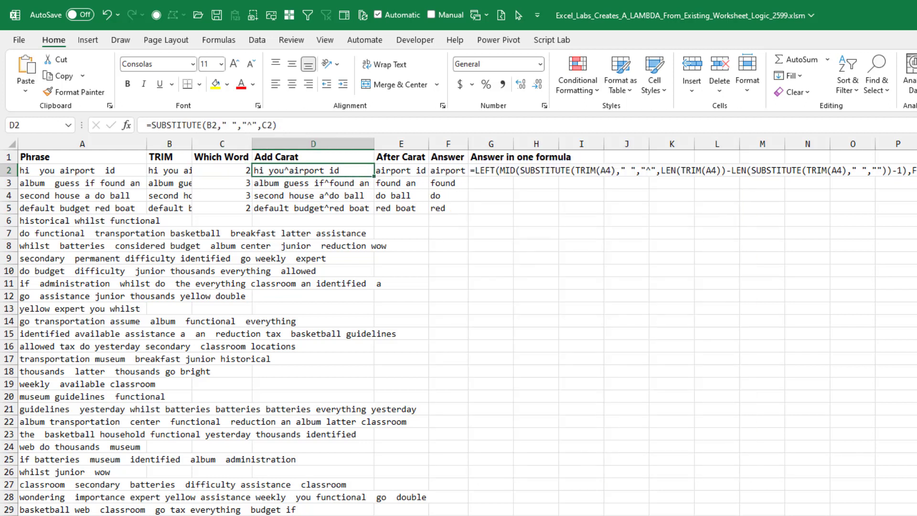
pyautogui.click(401, 170)
pyautogui.click(448, 170)
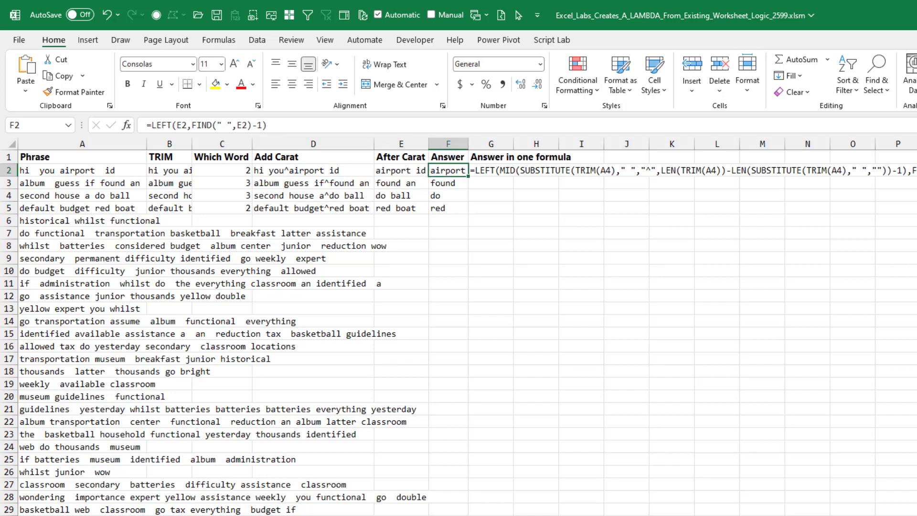
pyautogui.click(401, 170)
pyautogui.click(314, 170)
pyautogui.click(222, 170)
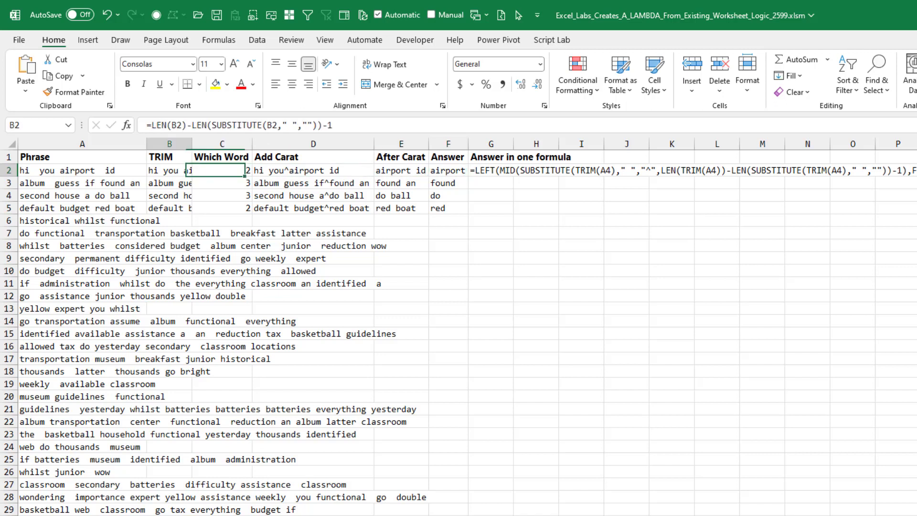
pyautogui.click(169, 170)
# Step: Copy the TRIM(A2) expression from B2's formula without changing B2
pyautogui.press('F2')
pyautogui.hotkey('shift', 'Home')
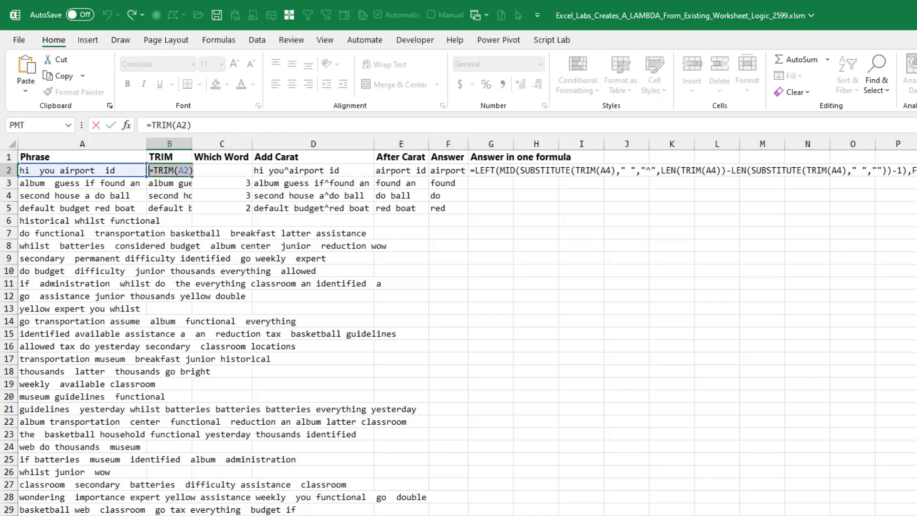
pyautogui.hotkey('shift', 'Right')
pyautogui.hotkey('ctrl', 'c')
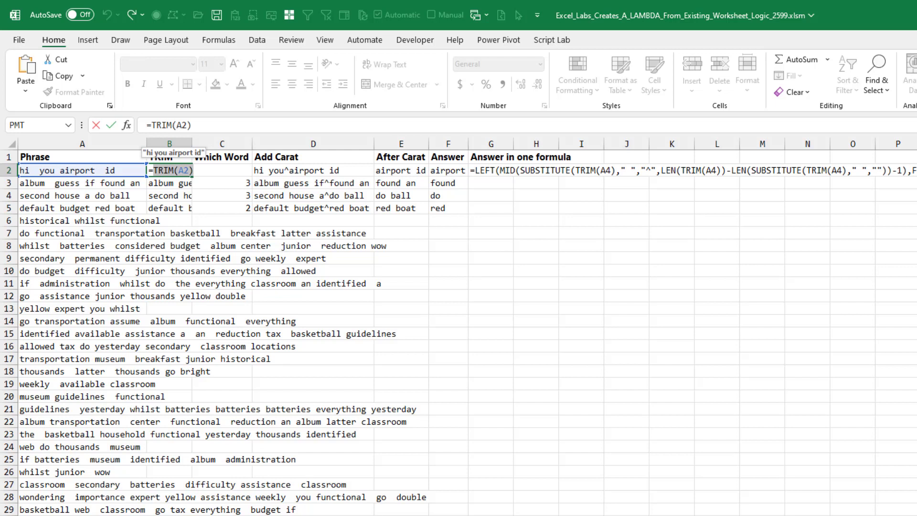
pyautogui.press('Escape')
pyautogui.press('Right')
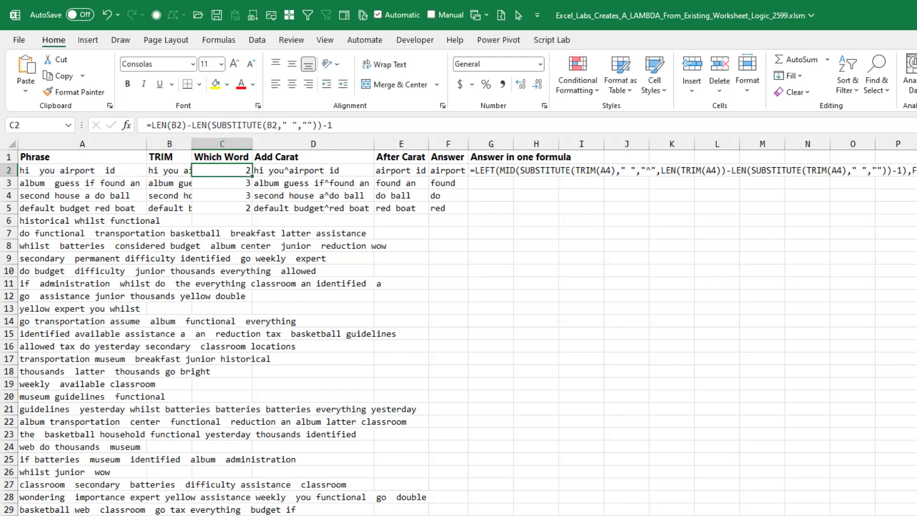
# Step: Replace both B2 references in C2's Which Word formula with TRIM(A2)
pyautogui.press('F2')
pyautogui.press('Left')
pyautogui.press('Left')
pyautogui.press('Left')
pyautogui.press('Left')
pyautogui.press('Left')
pyautogui.press('Left')
pyautogui.press('Left')
pyautogui.press('Left')
pyautogui.press('Left')
pyautogui.press('Left')
pyautogui.press('Left')
pyautogui.press('Left')
pyautogui.press('Left')
pyautogui.press('Left')
pyautogui.press('Left')
pyautogui.press('Left')
pyautogui.press('Left')
pyautogui.press('Left')
pyautogui.press('Left')
pyautogui.press('Left')
pyautogui.press('Left')
pyautogui.press('Left')
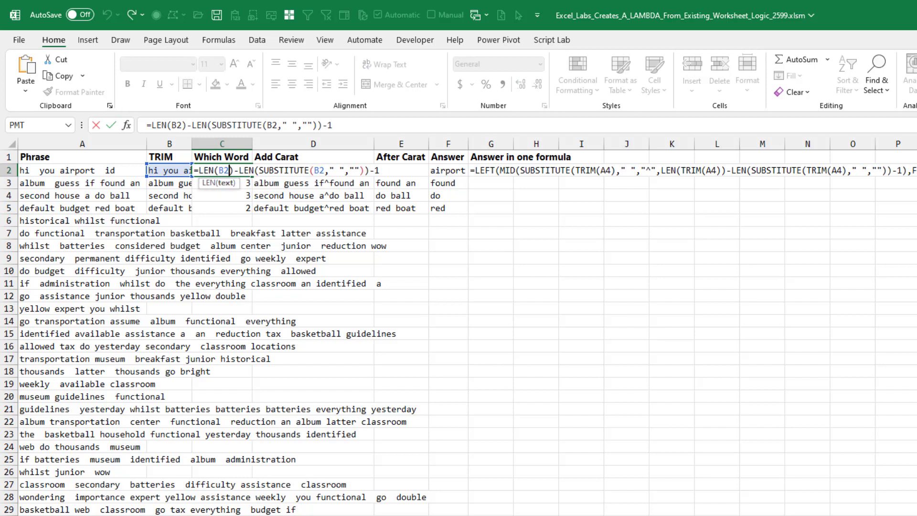
pyautogui.hotkey('shift', 'Right')
pyautogui.hotkey('shift', 'Right')
pyautogui.hotkey('ctrl', 'v')
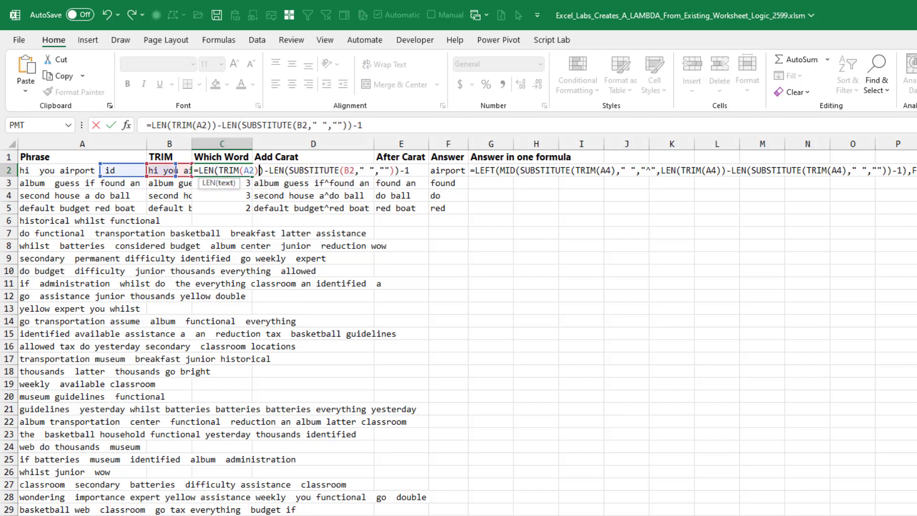
pyautogui.press('Right')
pyautogui.press('Right')
pyautogui.press('Right')
pyautogui.press('Right')
pyautogui.press('Right')
pyautogui.press('Right')
pyautogui.press('Right')
pyautogui.press('Right')
pyautogui.press('Right')
pyautogui.press('Right')
pyautogui.press('Right')
pyautogui.press('Right')
pyautogui.press('Right')
pyautogui.press('Right')
pyautogui.press('Right')
pyautogui.press('Right')
pyautogui.press('Right')
pyautogui.press('Right')
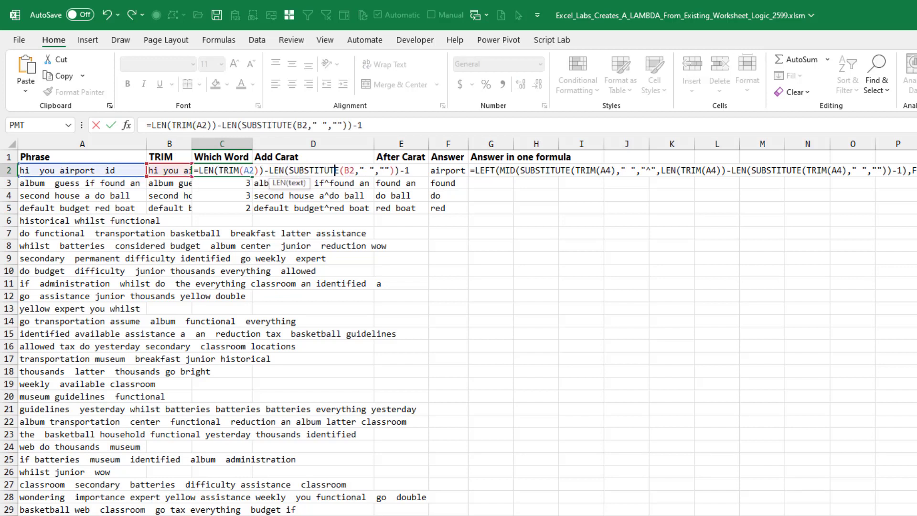
pyautogui.hotkey('shift', 'Right')
pyautogui.hotkey('ctrl', 'v')
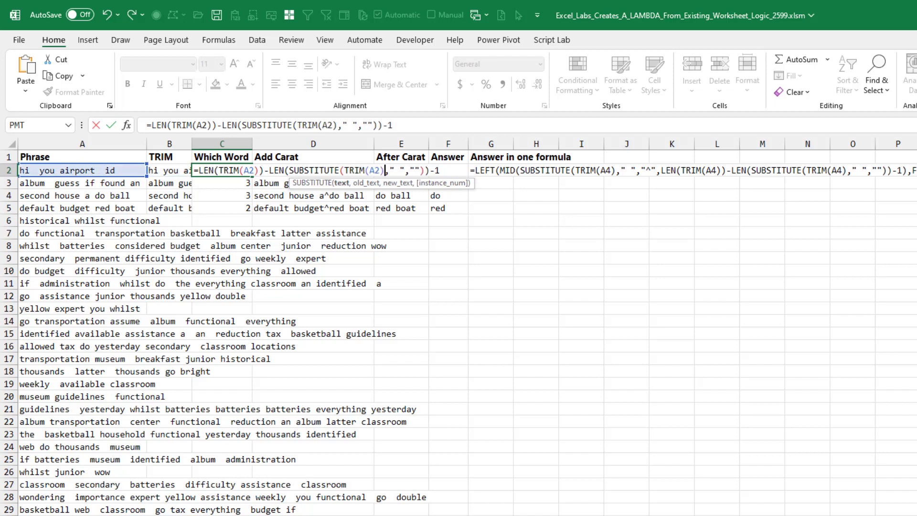
pyautogui.press('Return')
pyautogui.press('Up')
pyautogui.press('Right')
pyautogui.press('Right')
pyautogui.press('Right')
pyautogui.press('Right')
pyautogui.press('Right')
pyautogui.press('Right')
pyautogui.press('Right')
pyautogui.press('Right')
pyautogui.press('Right')
pyautogui.press('Right')
pyautogui.press('Right')
pyautogui.press('Right')
pyautogui.press('Right')
pyautogui.press('Right')
pyautogui.press('Right')
pyautogui.press('Right')
pyautogui.press('Right')
pyautogui.press('Right')
pyautogui.press('Right')
pyautogui.press('Right')
pyautogui.press('Right')
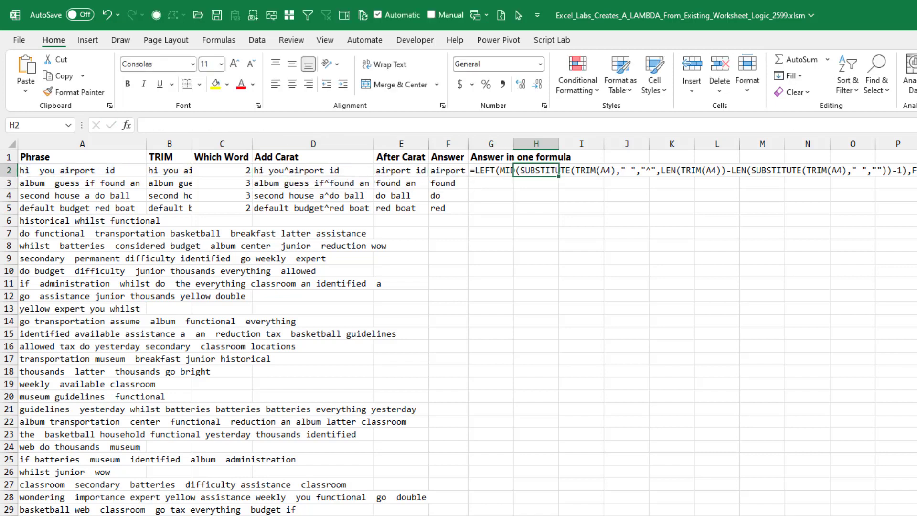
pyautogui.press('Right')
pyautogui.press('Right')
pyautogui.press('Right')
pyautogui.press('Right')
pyautogui.press('Right')
pyautogui.press('Right')
pyautogui.press('Right')
pyautogui.press('Right')
pyautogui.press('Right')
pyautogui.press('Right')
pyautogui.press('Right')
pyautogui.press('Right')
pyautogui.press('Right')
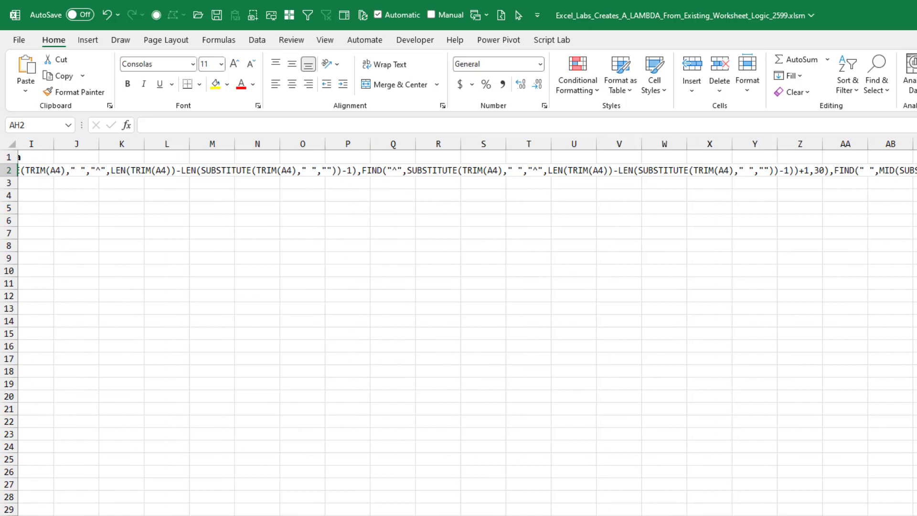
pyautogui.press('Right')
pyautogui.press('Right')
pyautogui.press('Right')
pyautogui.press('Right')
pyautogui.press('Right')
pyautogui.press('Right')
pyautogui.press('Right')
pyautogui.press('Right')
pyautogui.press('Right')
pyautogui.press('Right')
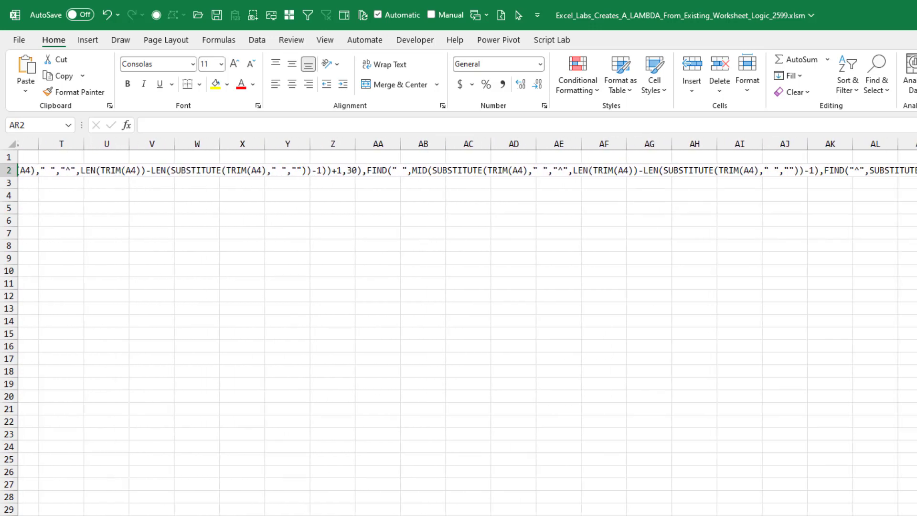
pyautogui.press('Right')
pyautogui.press('Right')
pyautogui.press('Right')
pyautogui.hotkey('ctrl', 'Left')
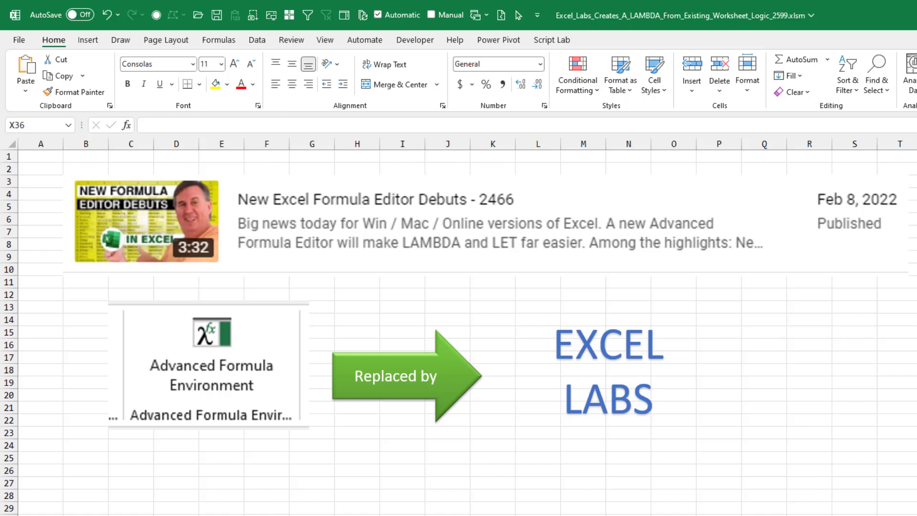
# Step: Move from the intro sheet to the Phrase data worksheet with Ctrl+Page Down
pyautogui.hotkey('ctrl', 'pagedown')
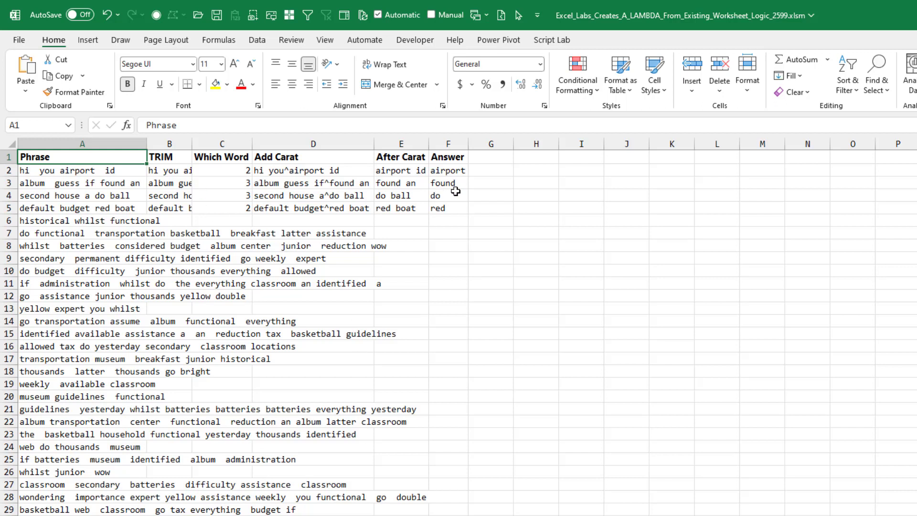
# Step: Find Excel Labs in the Office add-ins store, add it, and accept the licence terms
pyautogui.click(91, 41)
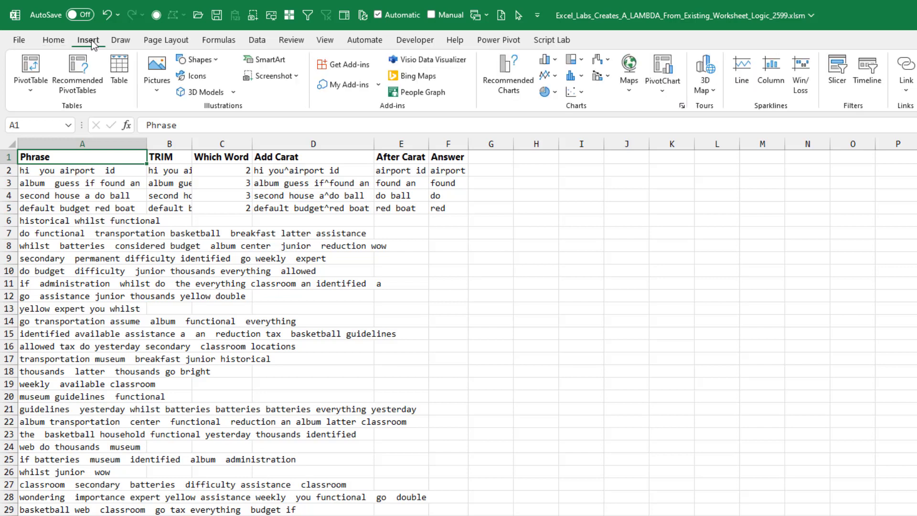
pyautogui.click(342, 67)
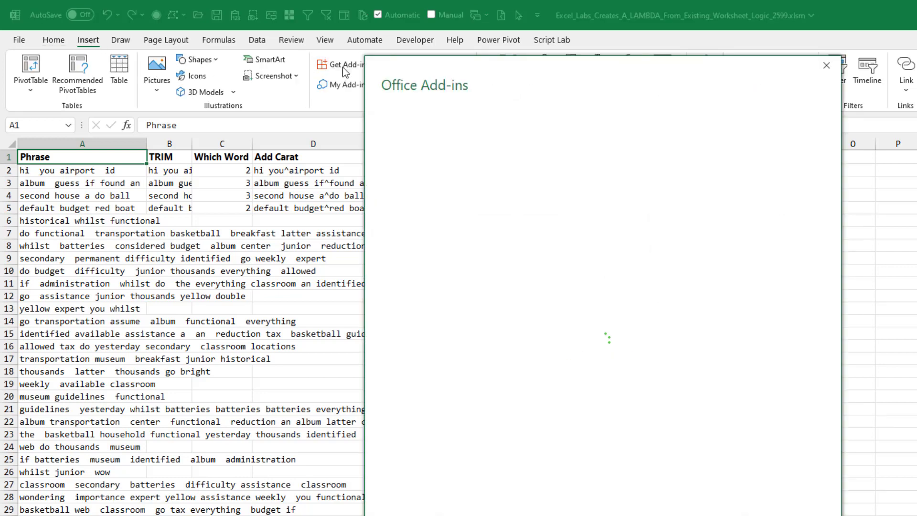
pyautogui.write('Excel Labs')
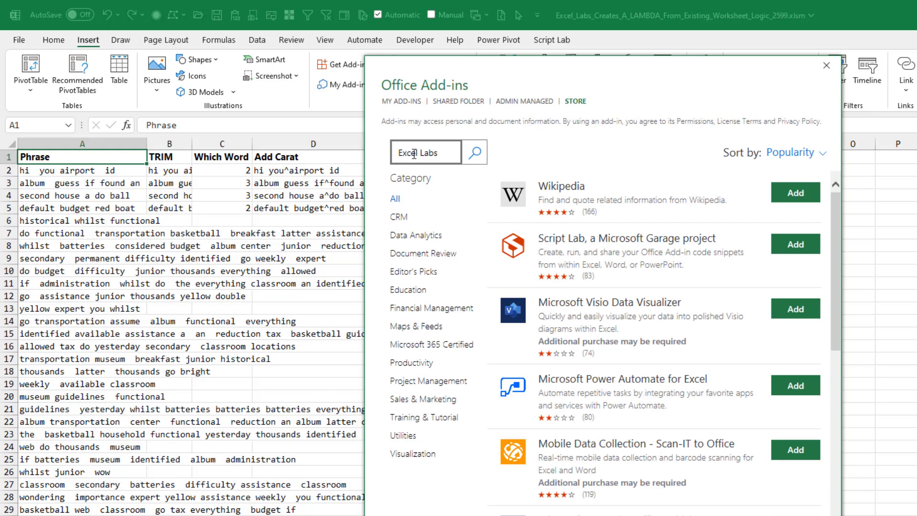
pyautogui.click(475, 153)
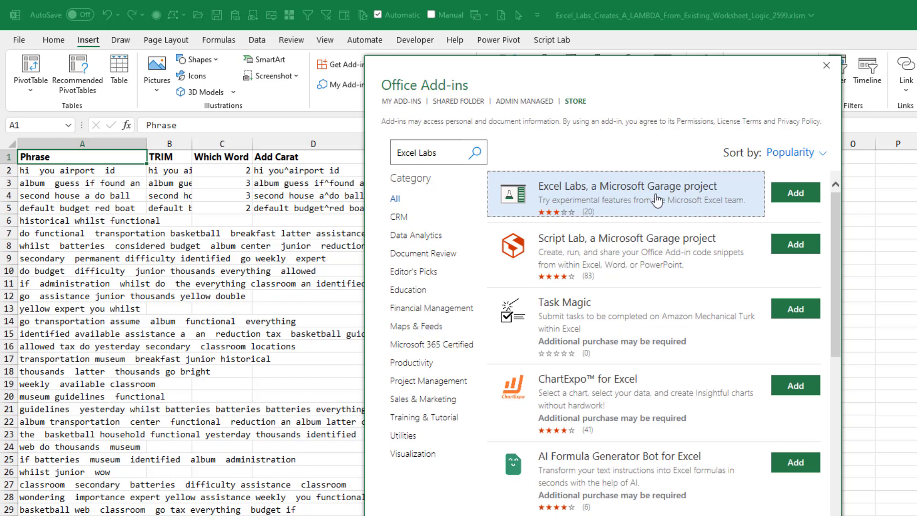
pyautogui.click(795, 196)
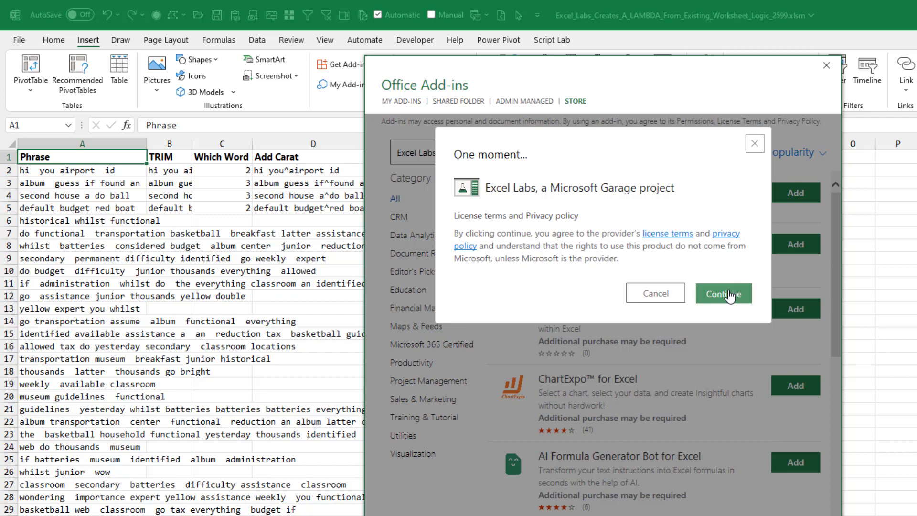
pyautogui.click(725, 292)
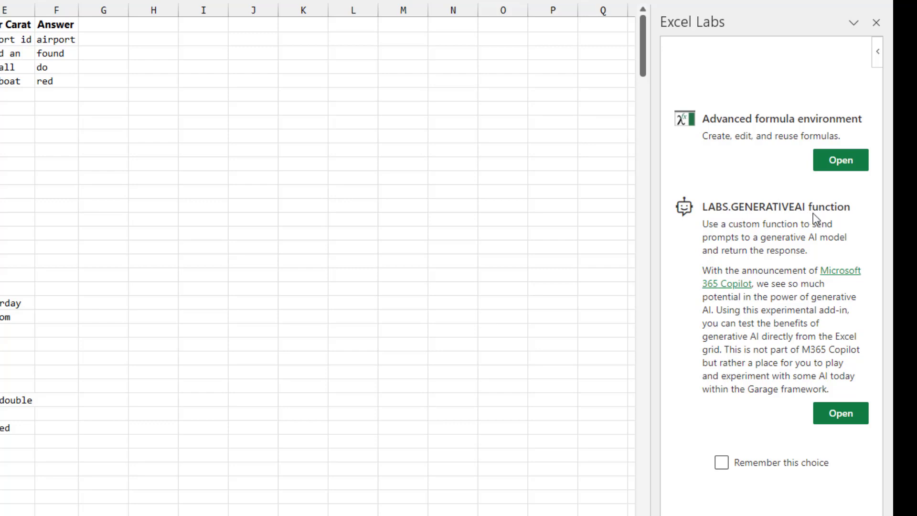
# Step: Launch the Advanced formula environment from the Excel Labs pane
pyautogui.click(840, 161)
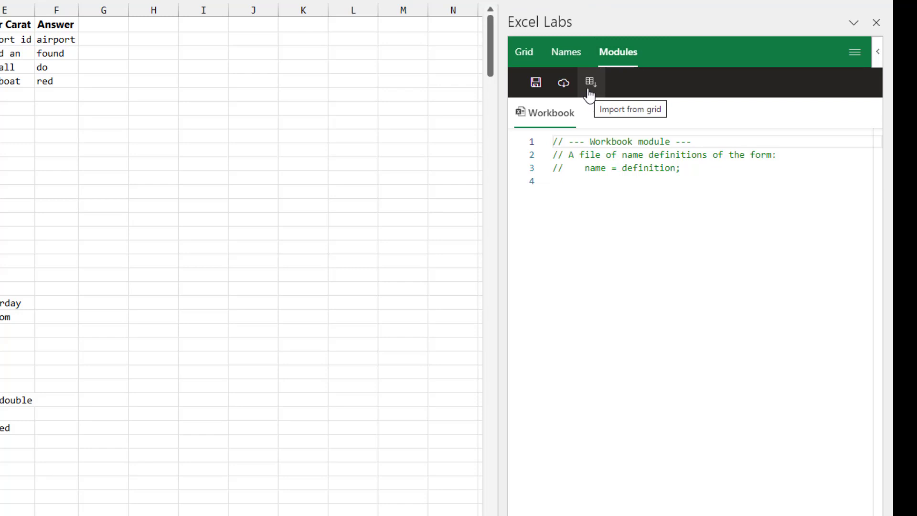
# Step: Import A2:F2 from the grid with parameter A2 and output F2, and preview the LAMBDA
pyautogui.click(590, 91)
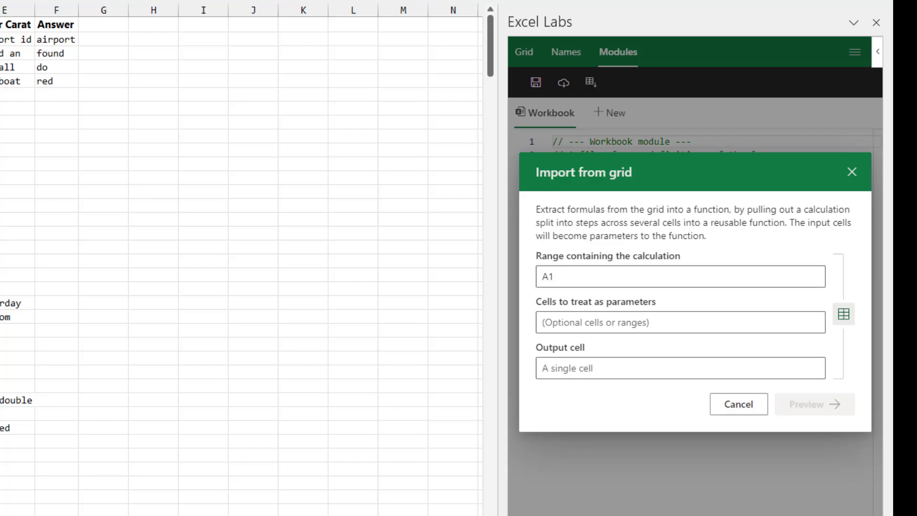
pyautogui.moveTo(3, 39); pyautogui.dragTo(54, 39)
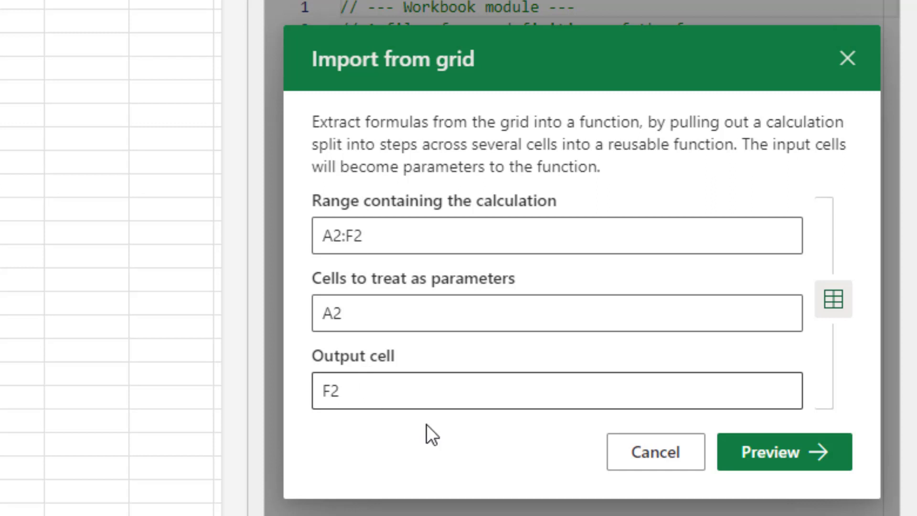
pyautogui.click(785, 462)
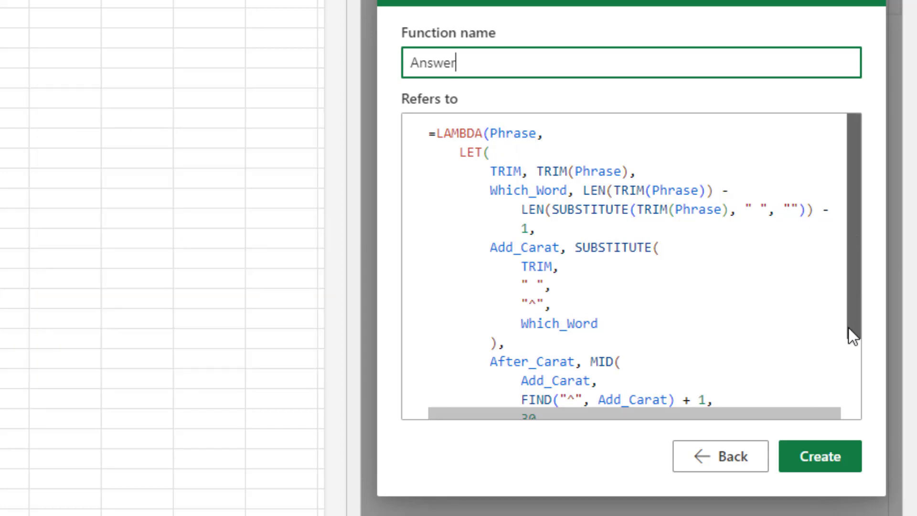
# Step: Review the generated LAMBDA code and change the function name from Answer to Penultimate
pyautogui.click(853, 370)
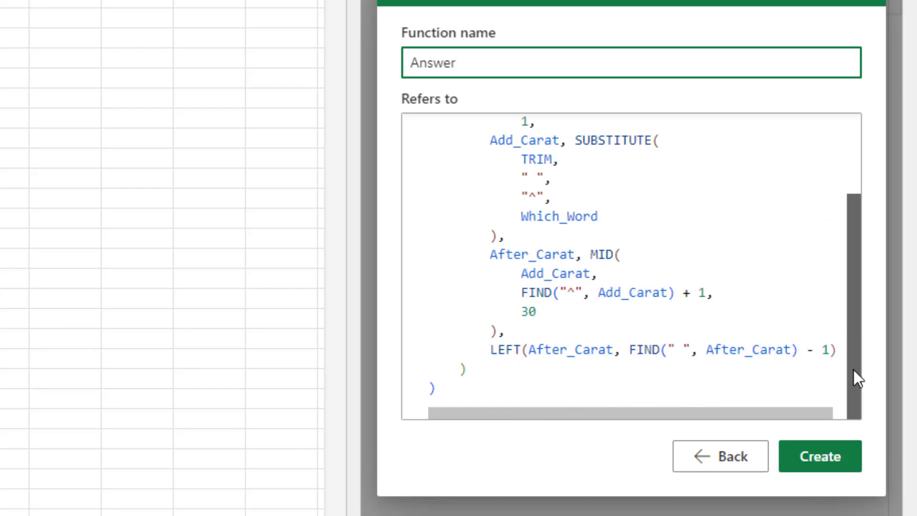
pyautogui.click(855, 136)
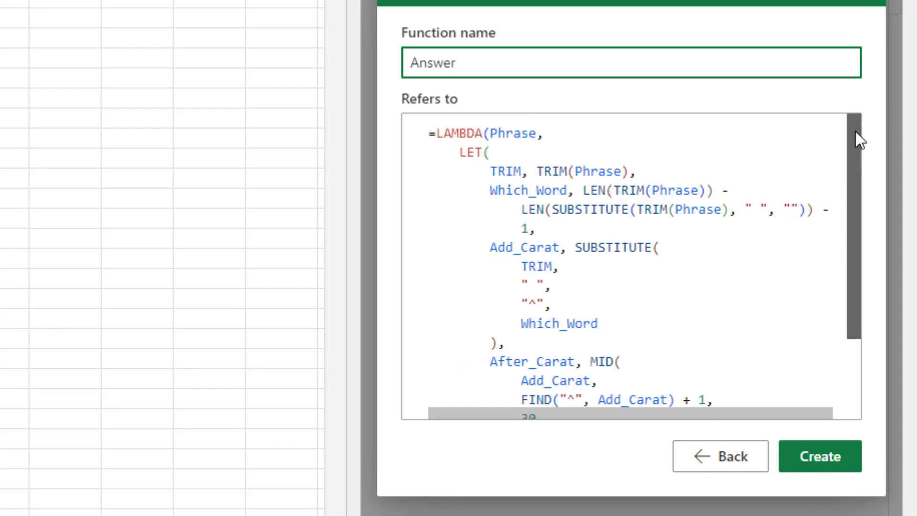
pyautogui.moveTo(688, 184)
pyautogui.moveTo(477, 63); pyautogui.dragTo(342, 64)
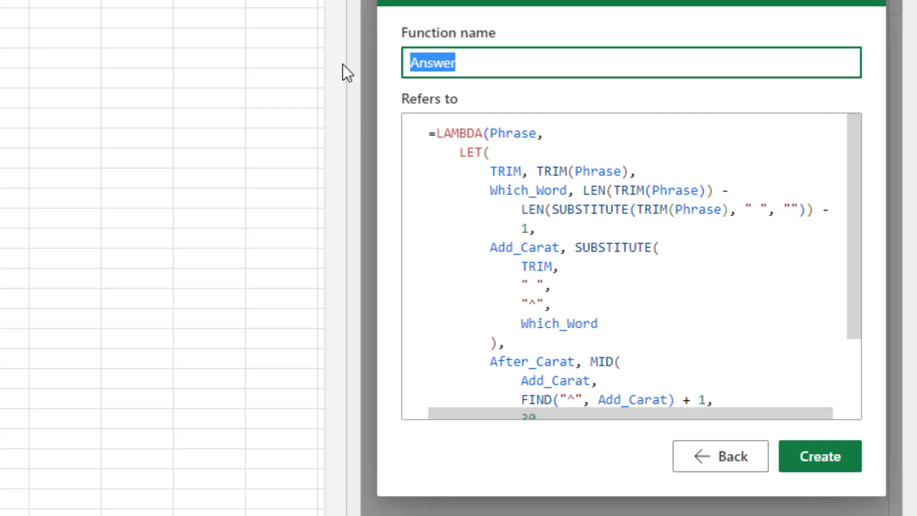
pyautogui.write('Pen')
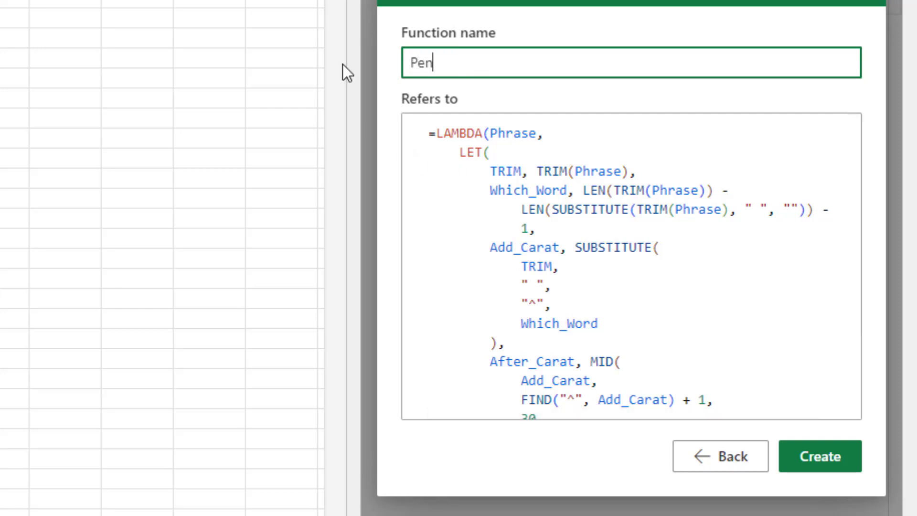
pyautogui.write('ultimag')
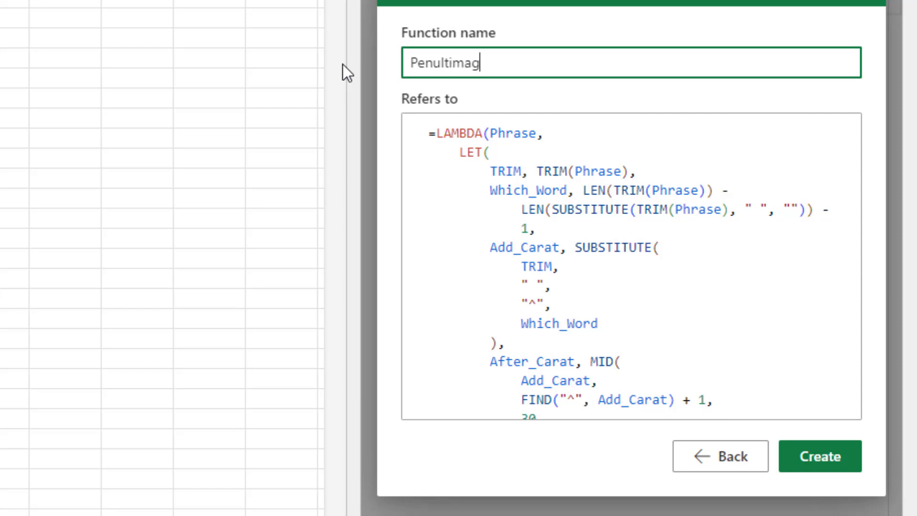
pyautogui.press('BackSpace')
pyautogui.write('te')
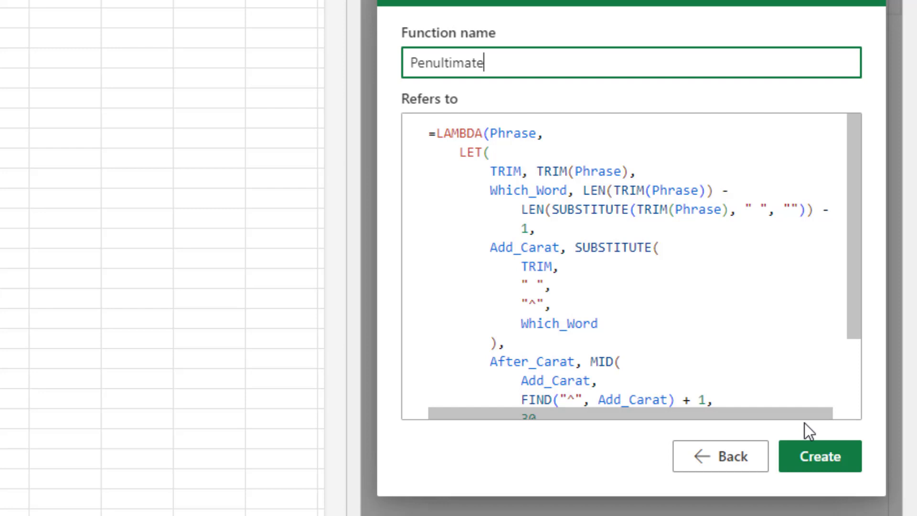
# Step: Create the Penultimate function in the workbook and head G1 with 'Answer'
pyautogui.click(821, 458)
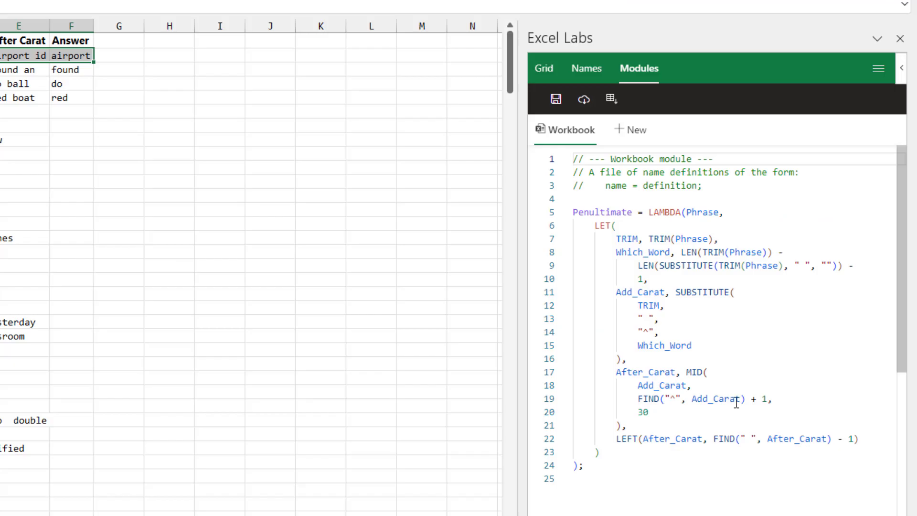
pyautogui.click(127, 42)
pyautogui.write('Answer')
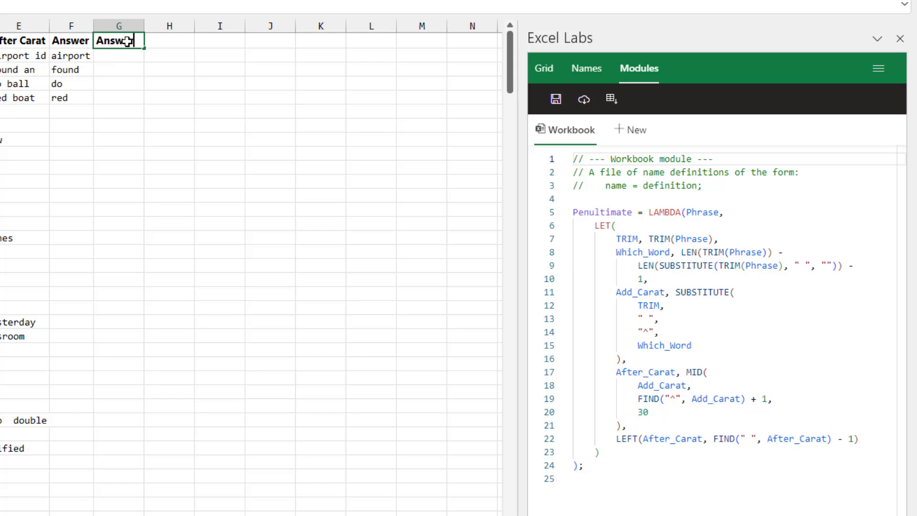
pyautogui.press('Return')
# Step: Enter =Penultimate(A2) in G2 and fill it down column G
pyautogui.write('=pen')
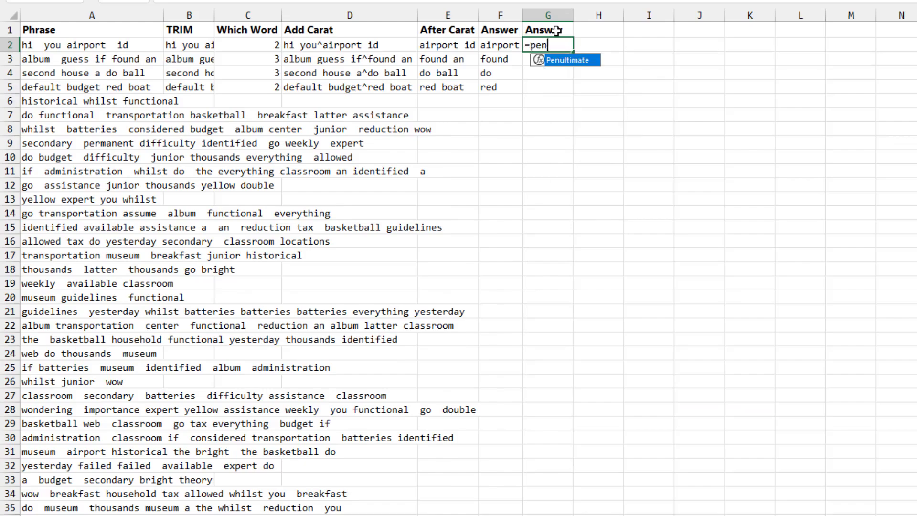
pyautogui.press('Tab')
pyautogui.press('Left')
pyautogui.press('Left')
pyautogui.press('Left')
pyautogui.press('Left')
pyautogui.press('Left')
pyautogui.press('Left')
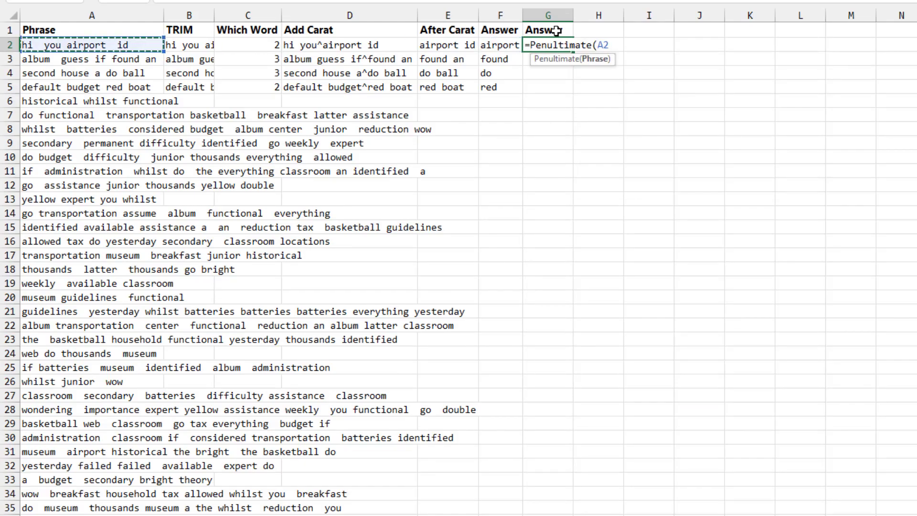
pyautogui.press('Return')
pyautogui.press('Up')
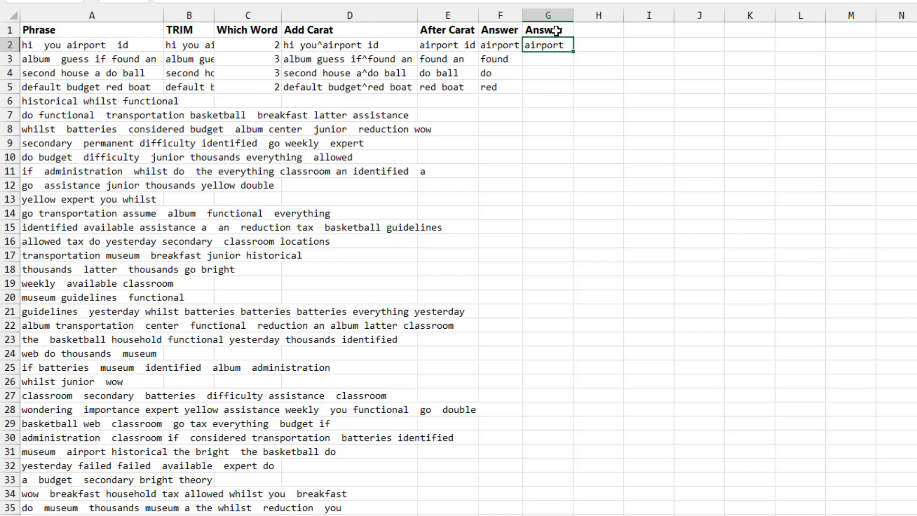
pyautogui.doubleClick(574, 54)
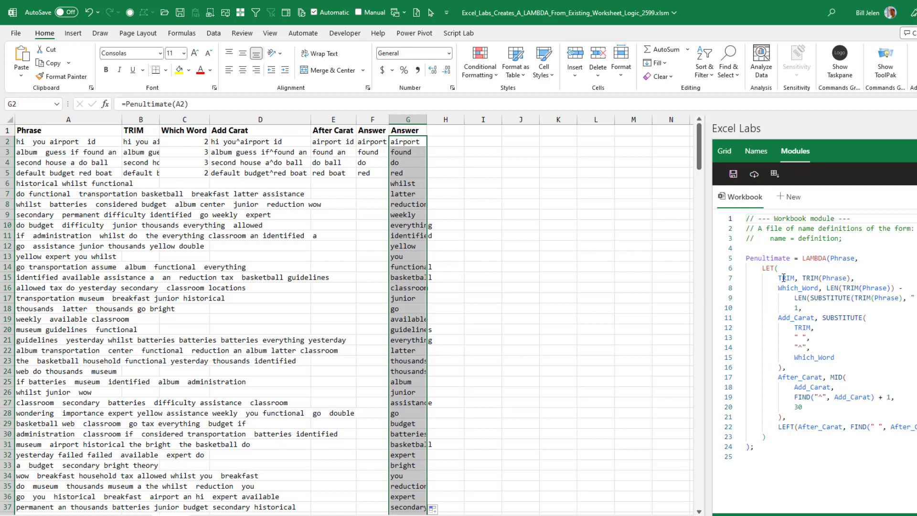
# Step: Label H1 'Modern Answer' next to column G and bring up the Insert ribbon
pyautogui.moveTo(786, 278)
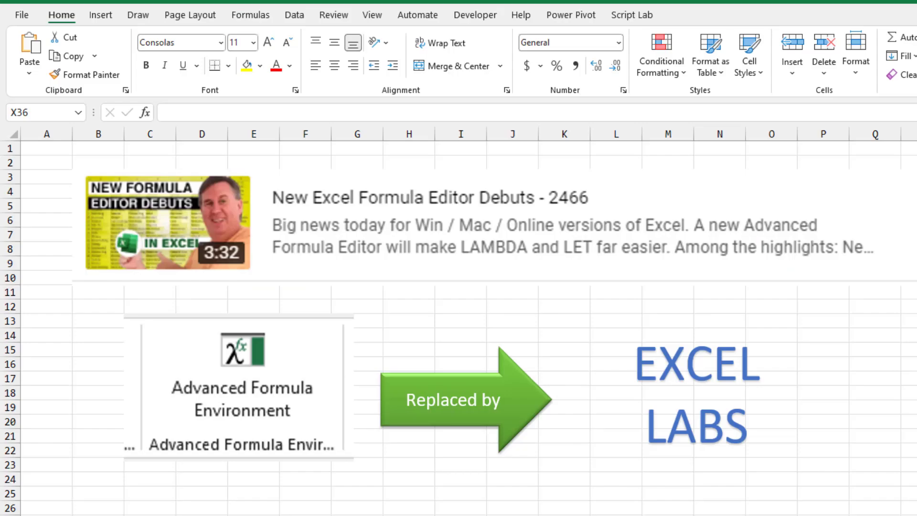
pyautogui.click(100, 16)
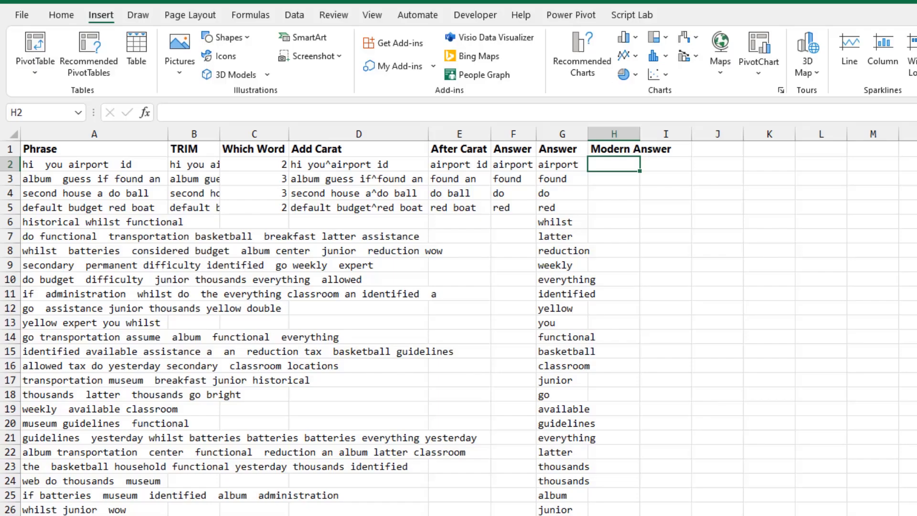
# Step: Enter =TEXTBEFORE(TEXTAFTER(TRIM(A2)," ",-2)," ") in H2 and fill it down column H
pyautogui.write('=TEXTBEFORE(TEXTAFTER(')
pyautogui.write('TRIM(A2)," ",-2)')
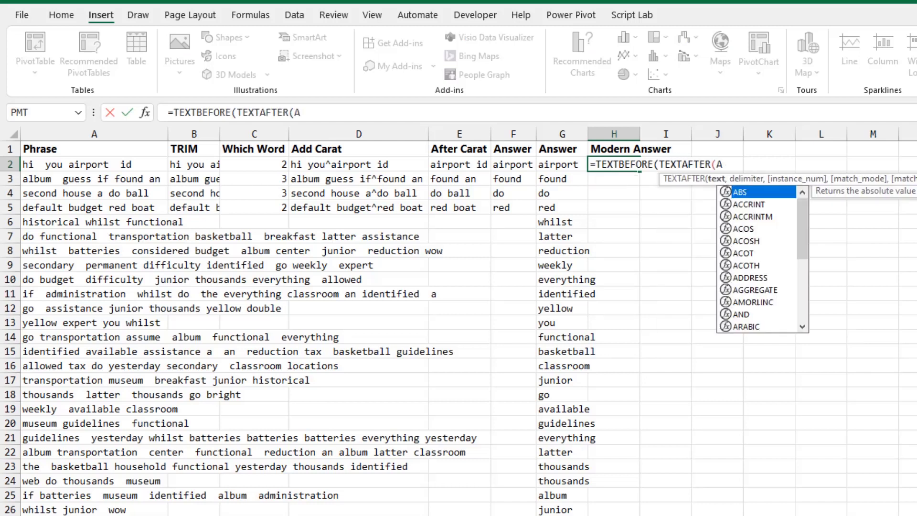
pyautogui.write('," ")')
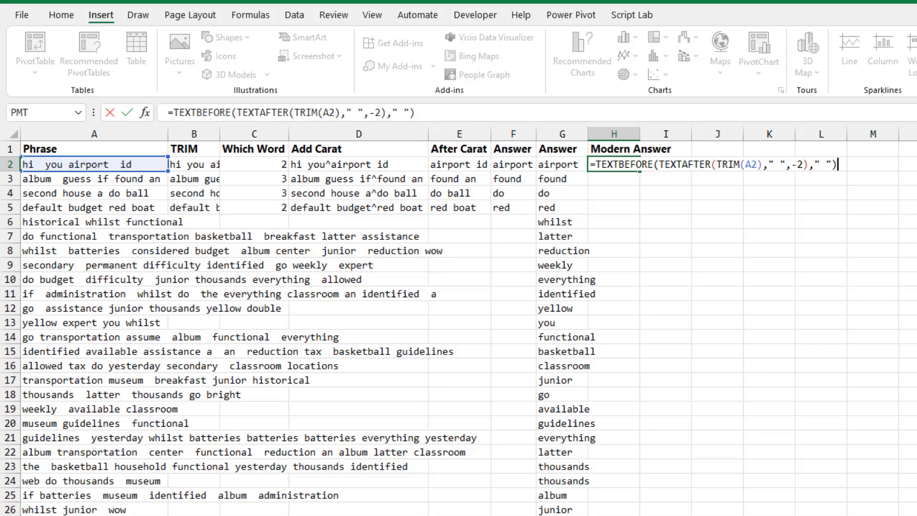
pyautogui.hotkey('ctrl', 'Return')
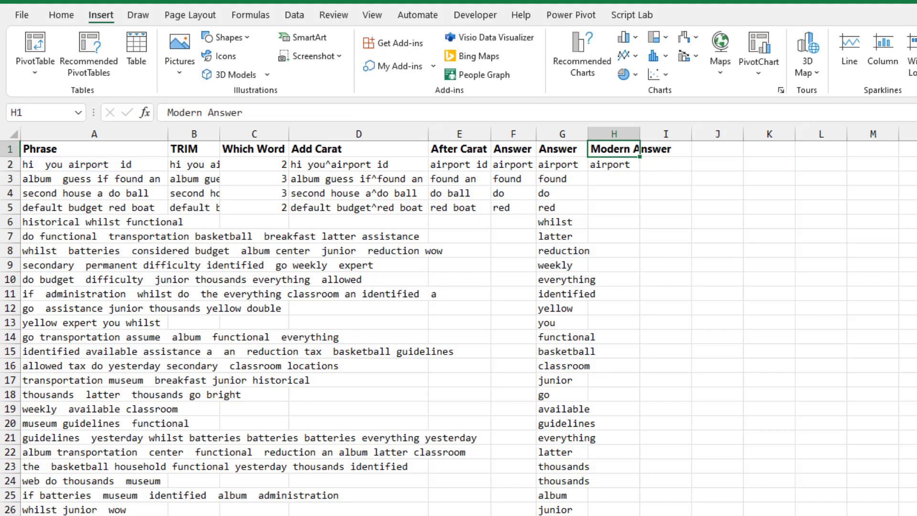
pyautogui.press('Down')
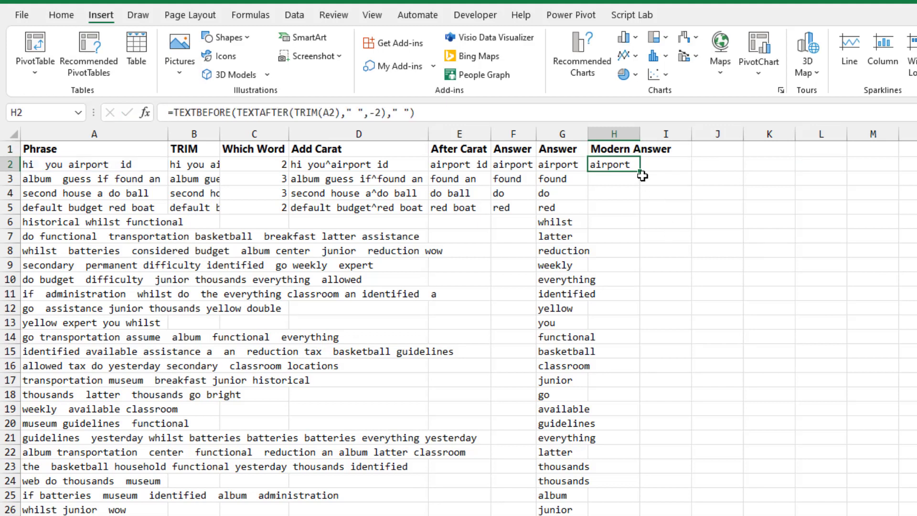
pyautogui.doubleClick(640, 171)
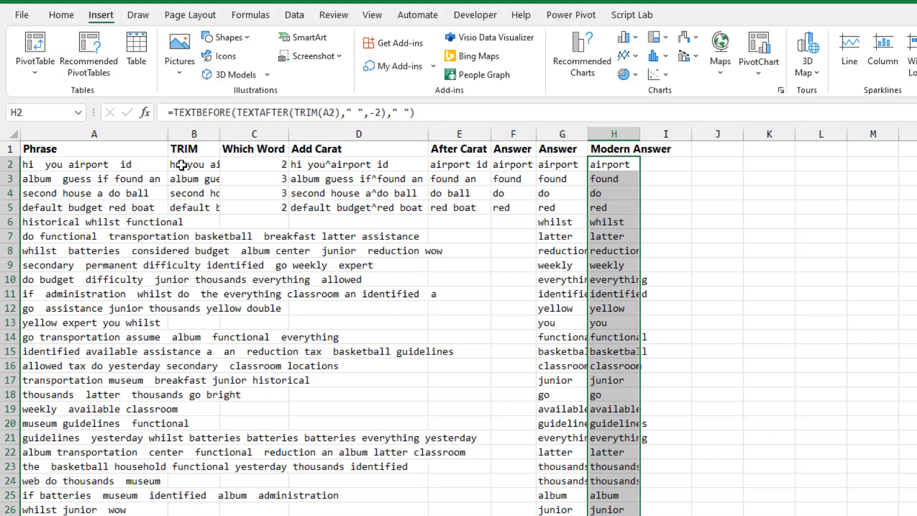
# Step: Compare the B2, C2 and F2 helper formulas with the new H2 formula's references
pyautogui.click(185, 164)
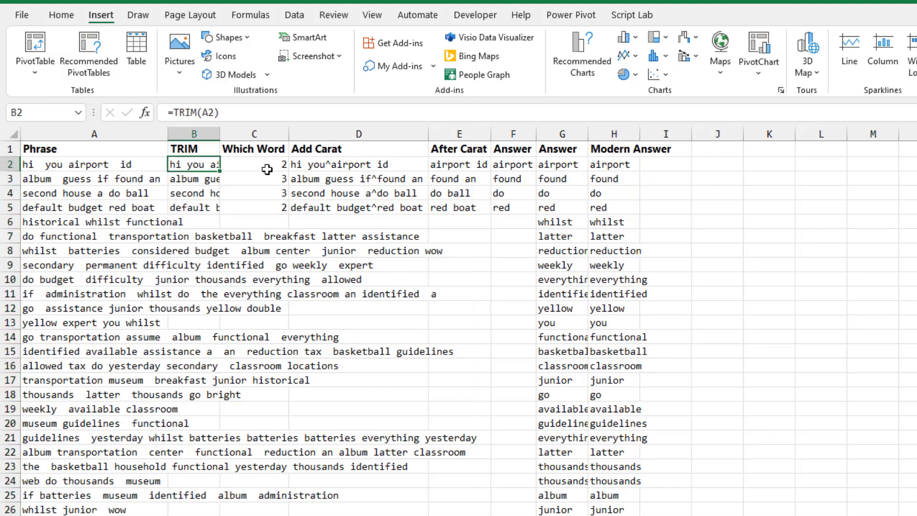
pyautogui.click(268, 168)
pyautogui.click(517, 166)
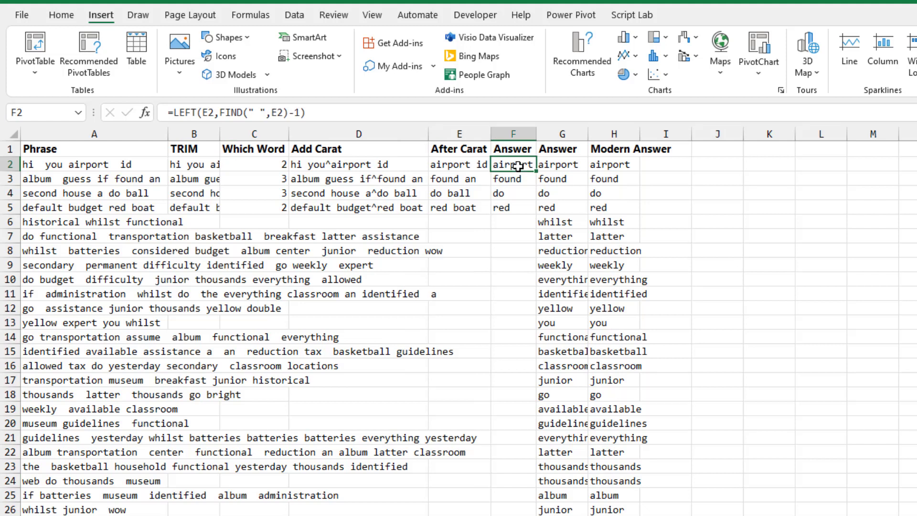
pyautogui.click(616, 168)
pyautogui.press('F2')
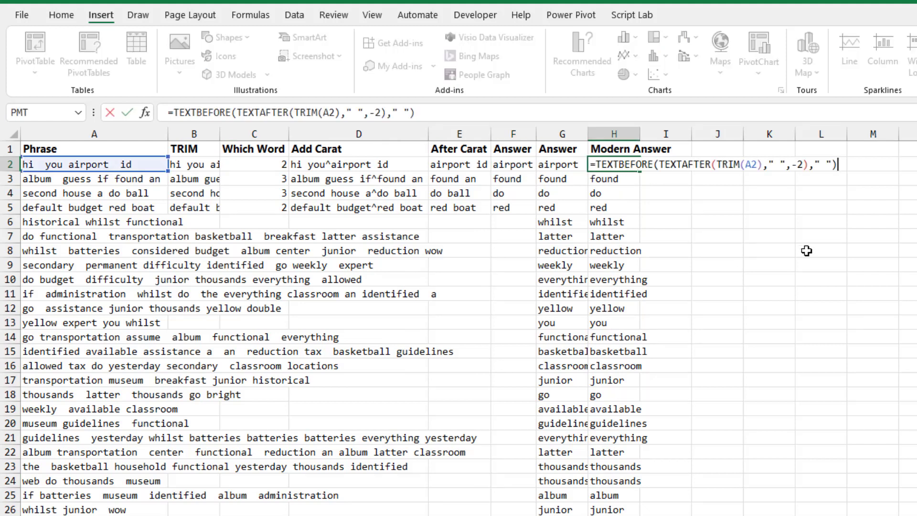